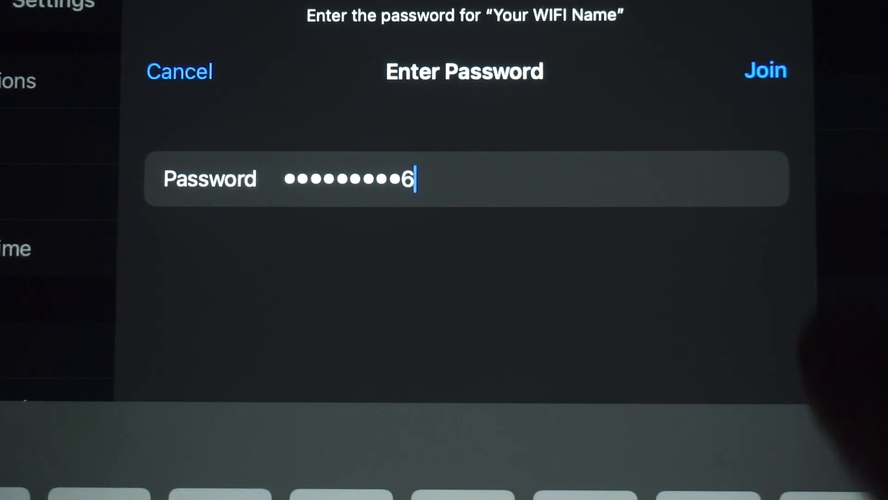
# Join the 'Your WIFI Name' network on the tablet with the entered password.
pyautogui.click(765, 70)
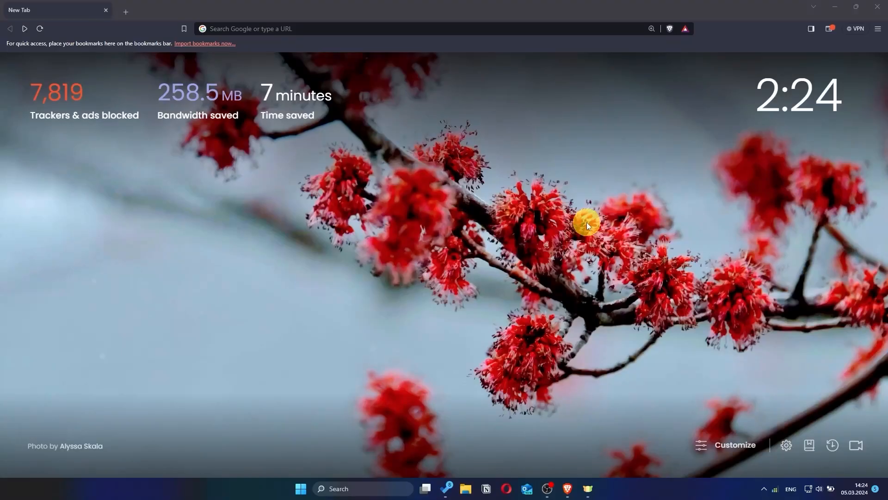
# Load 192.168.8.1 in Brave and start typing into the admin password field.
pyautogui.click(393, 33)
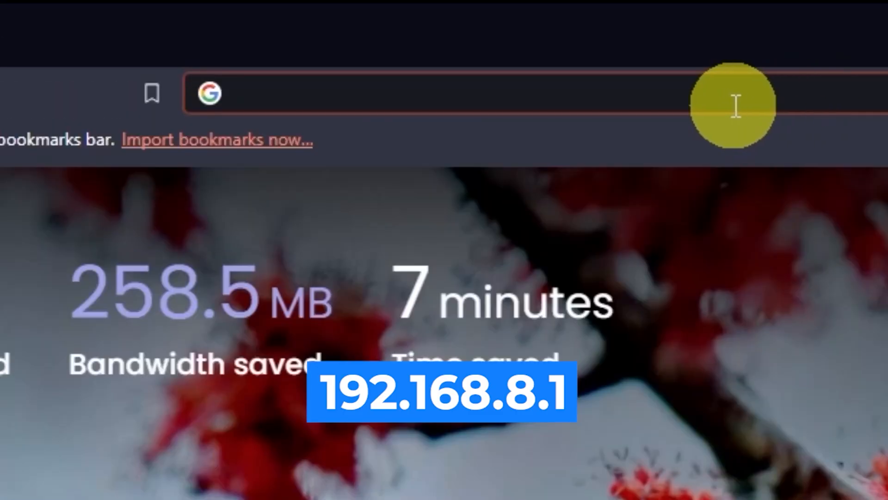
pyautogui.write('192.')
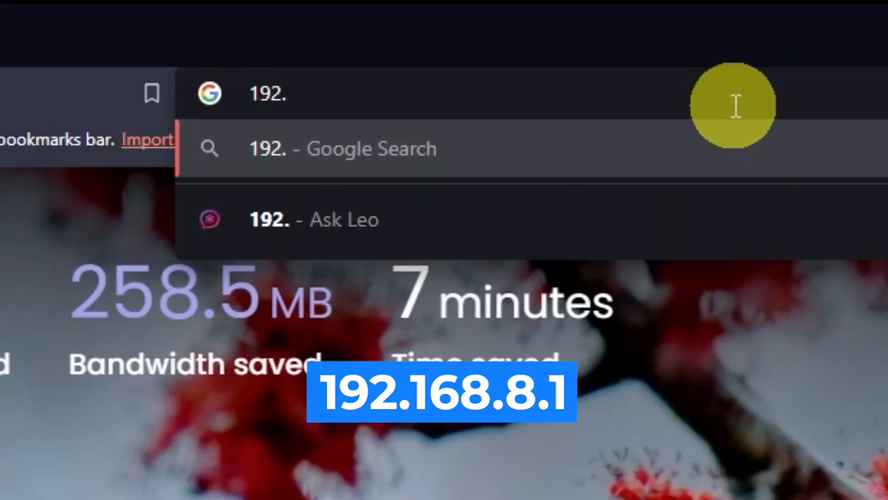
pyautogui.write('168.8.1')
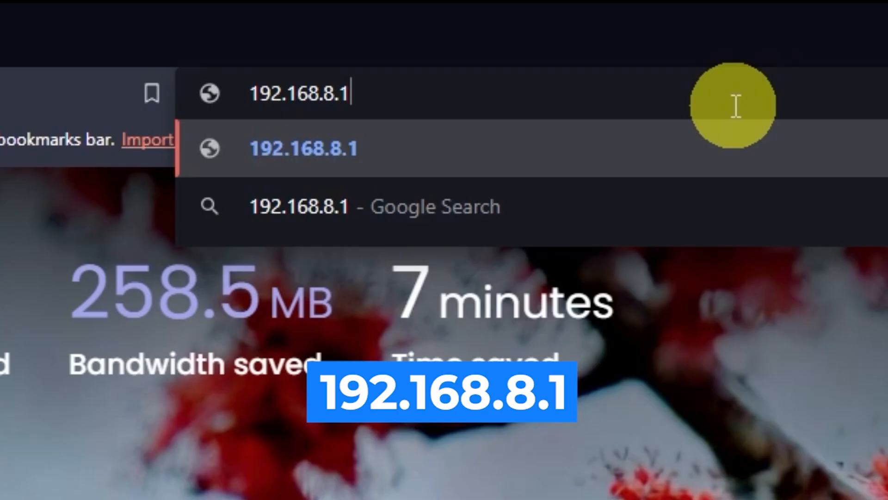
pyautogui.press('Return')
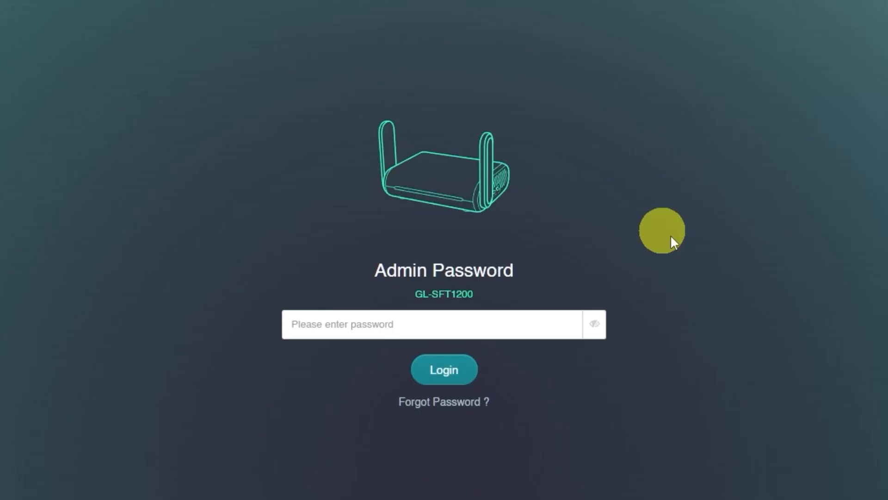
pyautogui.click(452, 317)
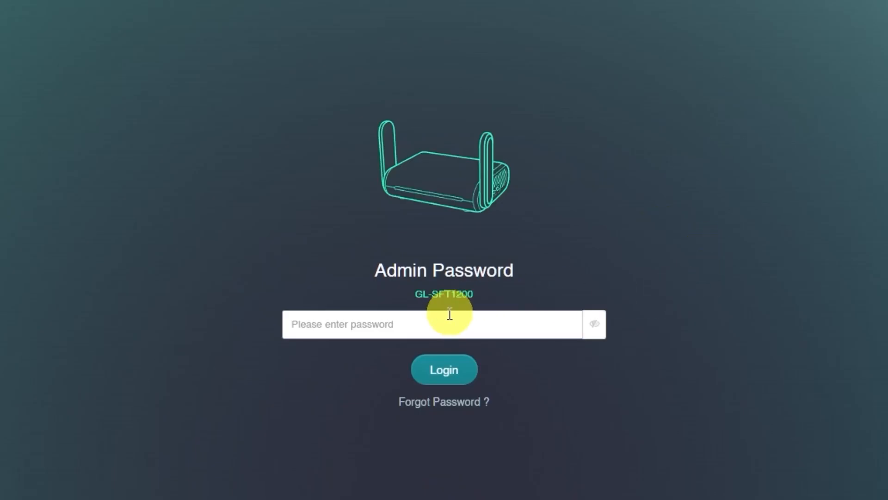
pyautogui.write('••')
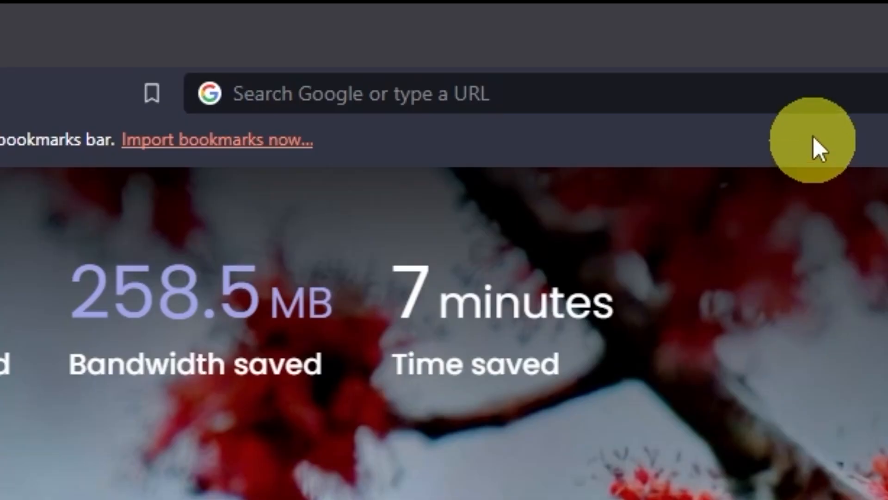
# Reload the router page at 192.168.8.1 from a new tab.
pyautogui.click(813, 104)
pyautogui.write('192.168')
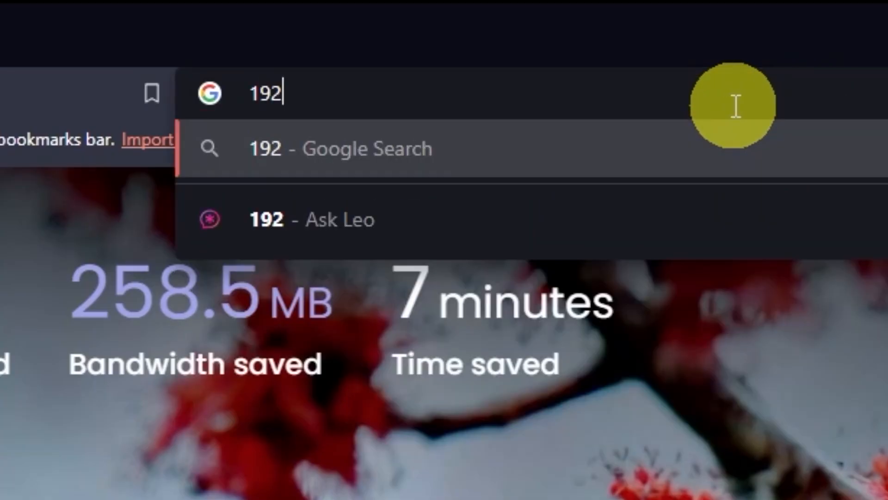
pyautogui.write('.8.1')
pyautogui.press('Return')
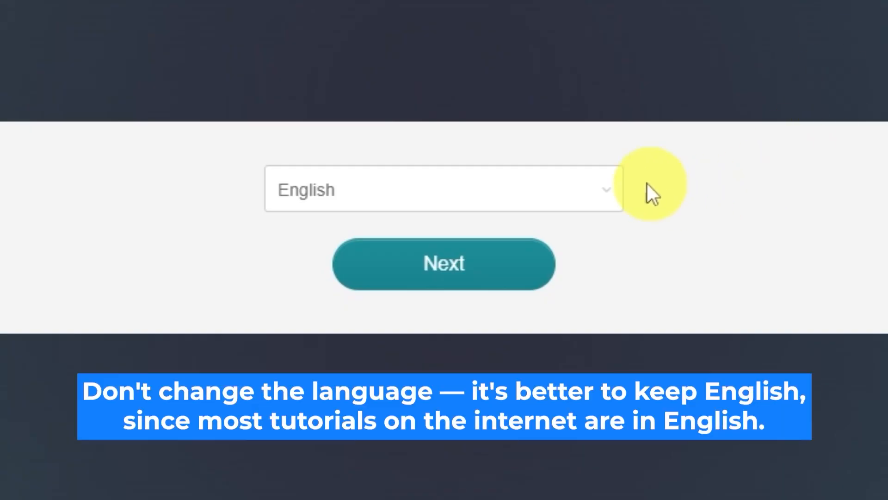
# Keep English as the interface language and continue to the password step.
pyautogui.click(613, 187)
pyautogui.scroll(-6, 545, 307)
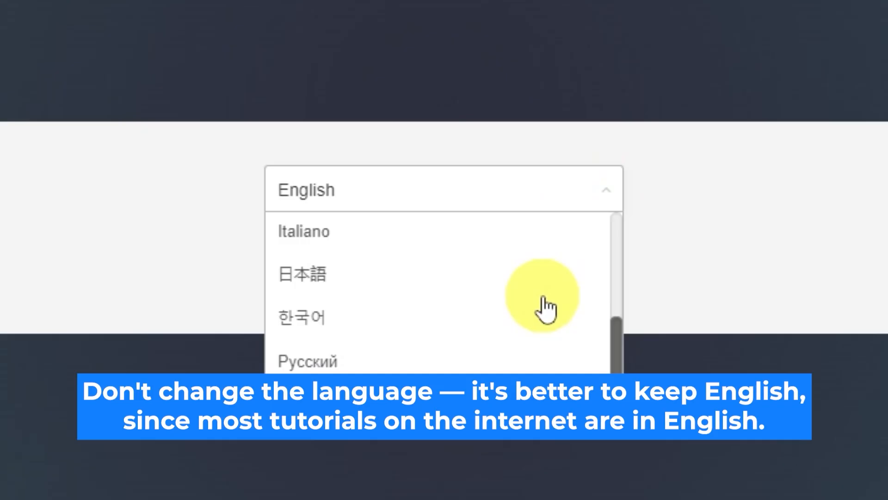
pyautogui.scroll(6, 551, 301)
pyautogui.click(611, 192)
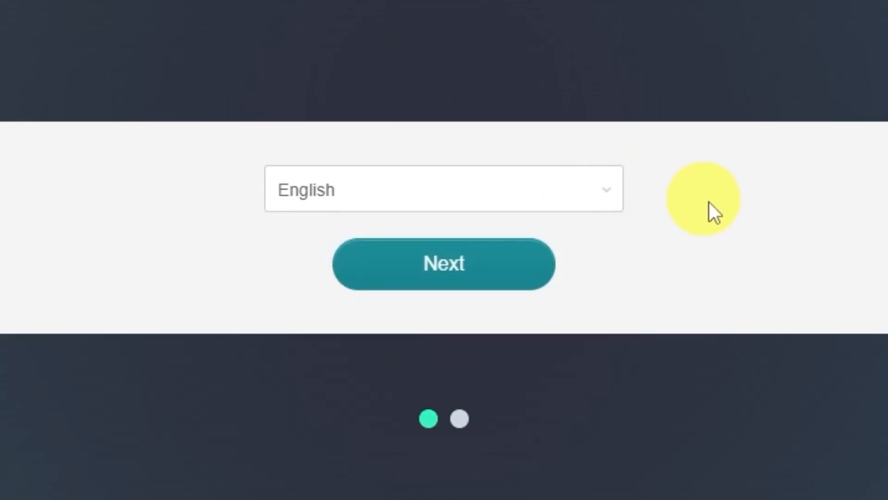
pyautogui.click(512, 270)
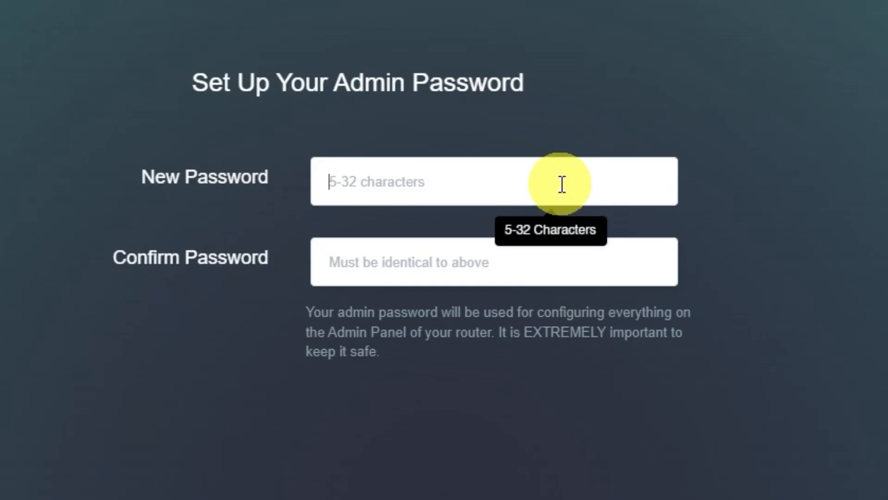
# Enter the new admin password in New Password and confirm it.
pyautogui.click(561, 184)
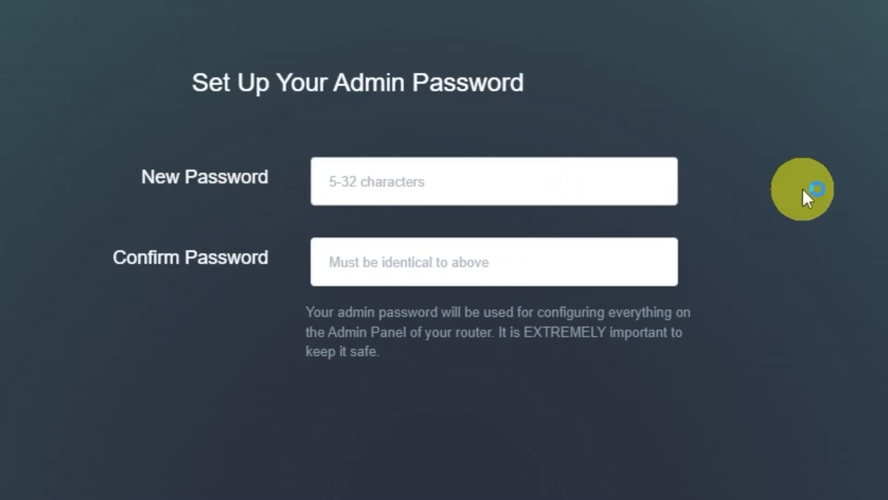
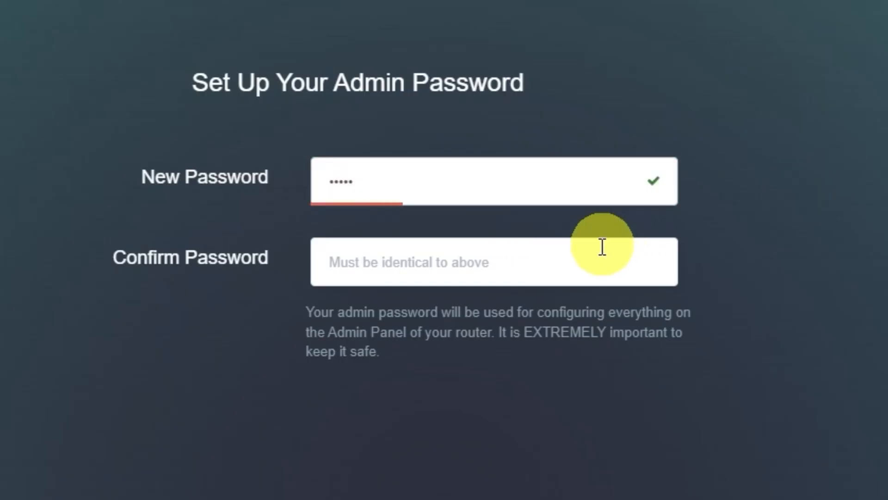
pyautogui.click(569, 272)
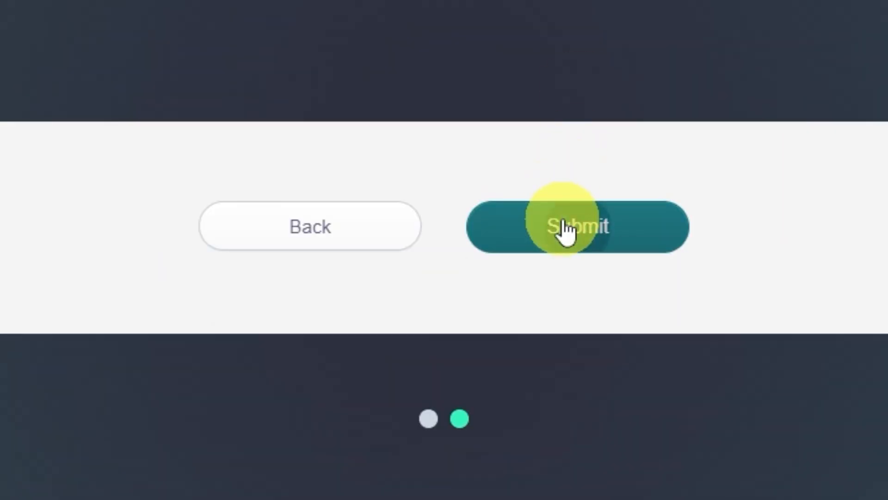
# Submit the new admin password and decline the browser's offer to save it.
pyautogui.click(570, 230)
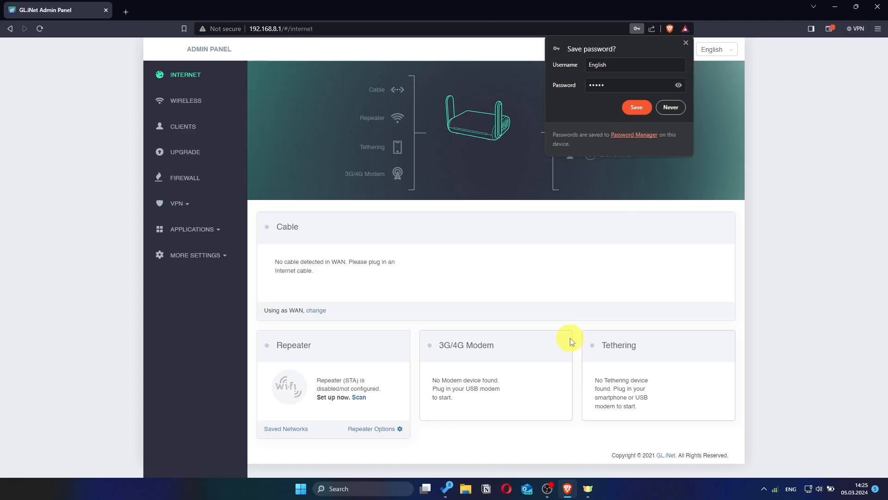
pyautogui.click(682, 112)
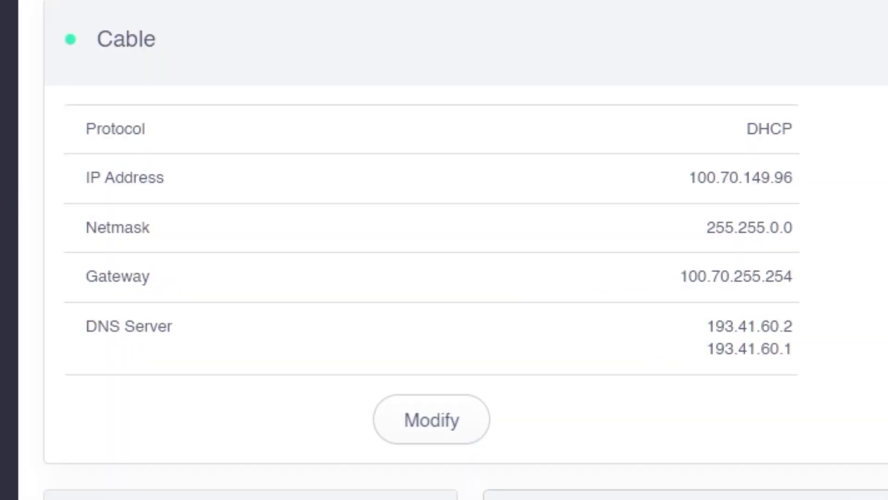
# Preview the Static and PPPoE protocols on the Cable connection, then apply DHCP.
pyautogui.click(459, 430)
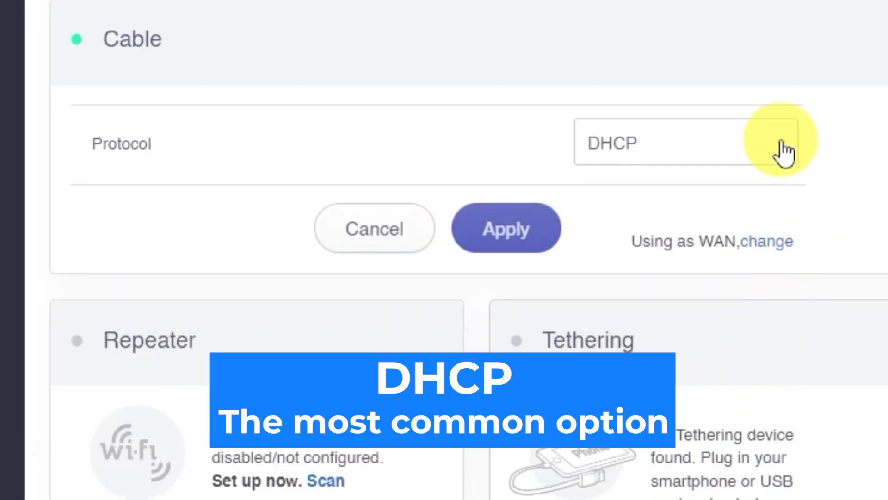
pyautogui.click(783, 153)
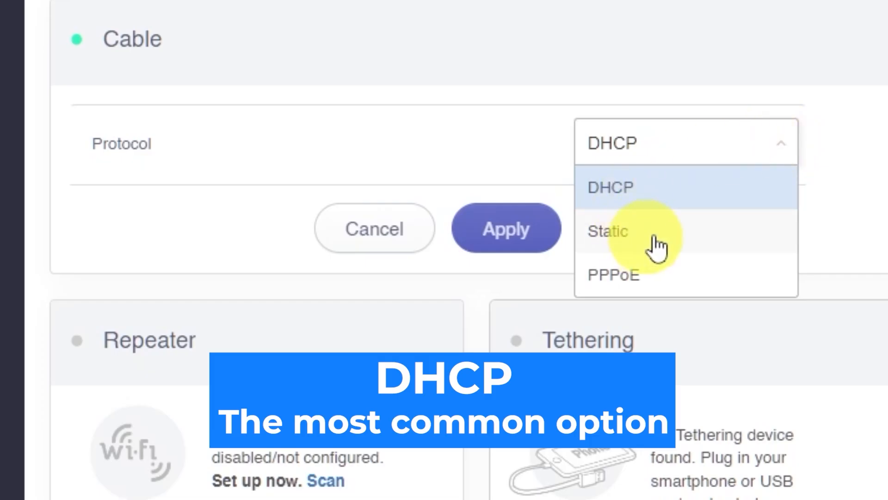
pyautogui.click(634, 240)
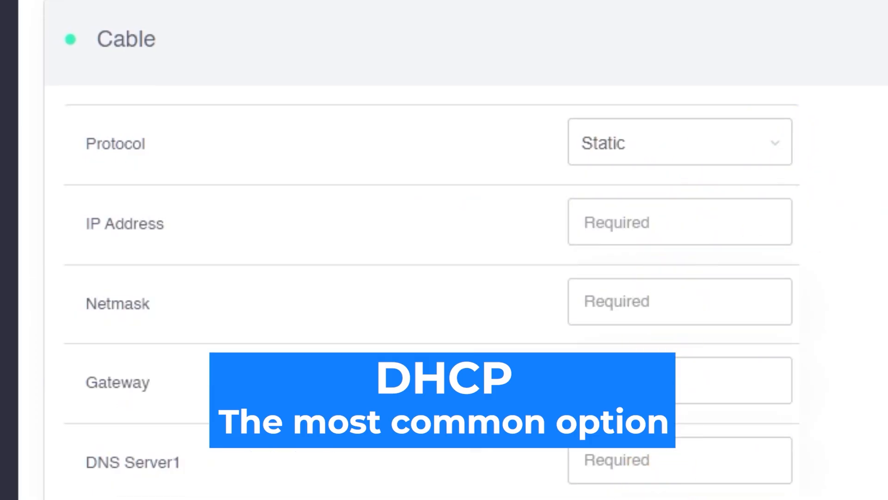
pyautogui.click(777, 154)
pyautogui.click(666, 273)
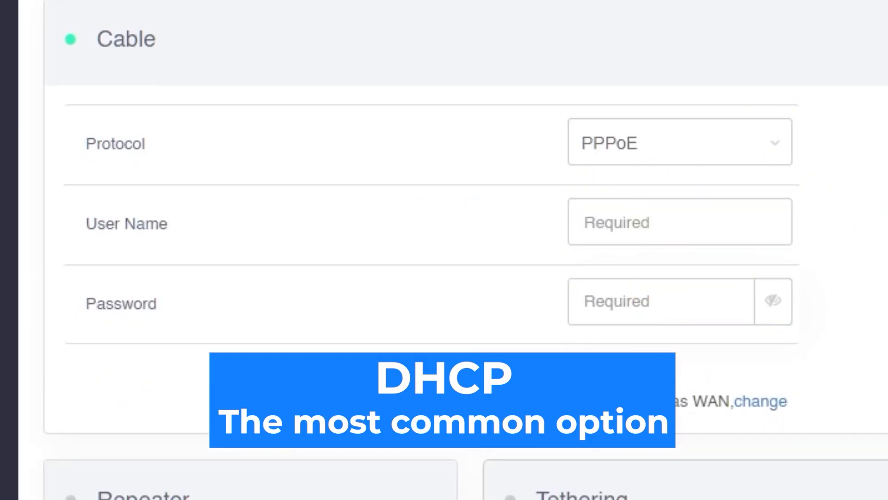
pyautogui.click(750, 156)
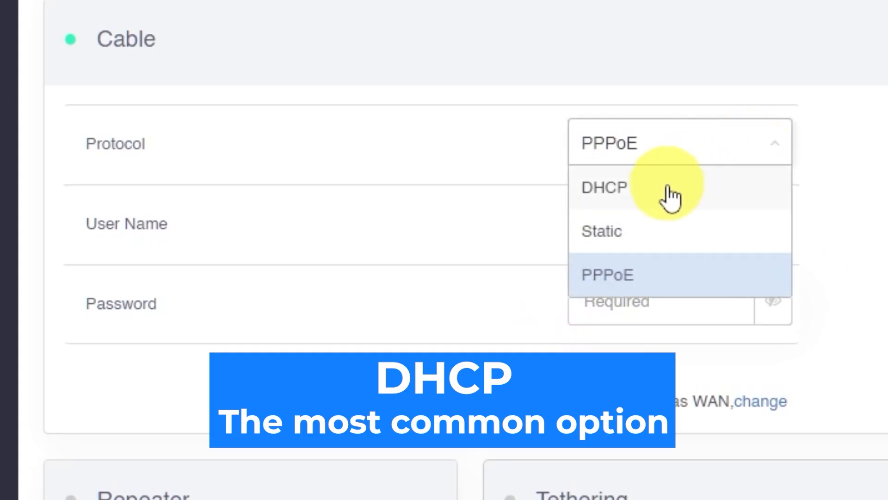
pyautogui.click(666, 191)
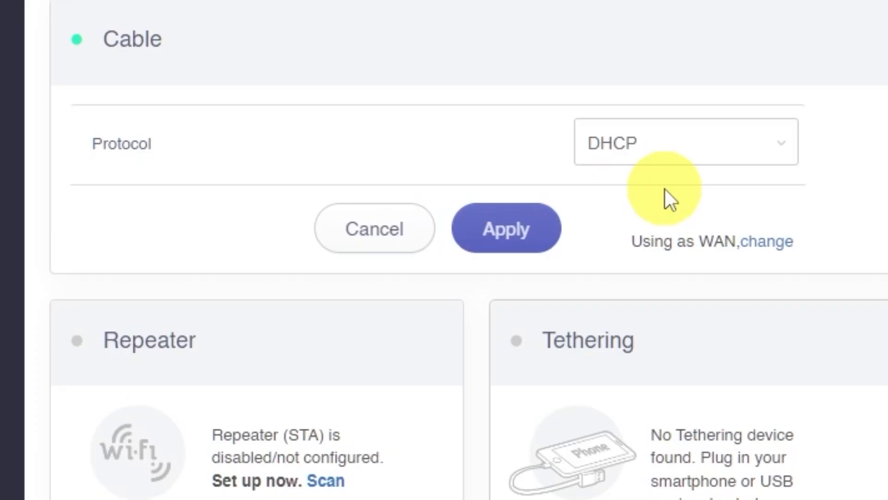
pyautogui.click(539, 230)
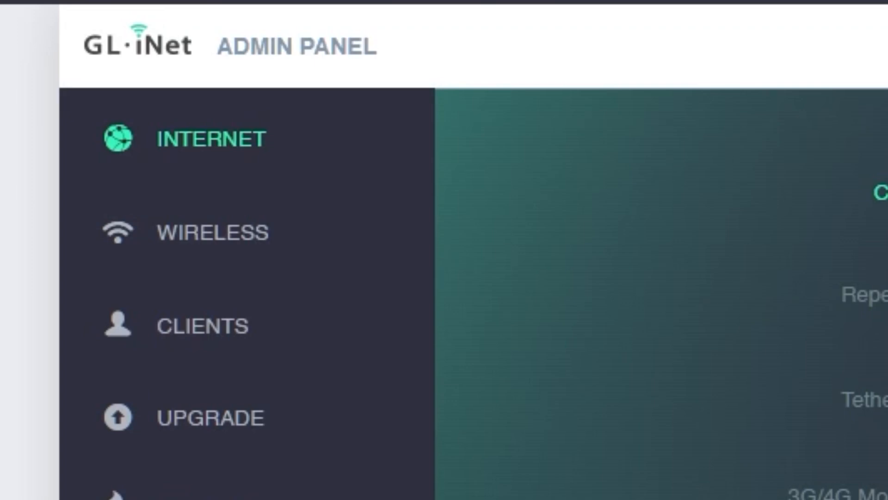
# On the Wireless page, append '2G' to the 2.4G network name.
pyautogui.click(225, 237)
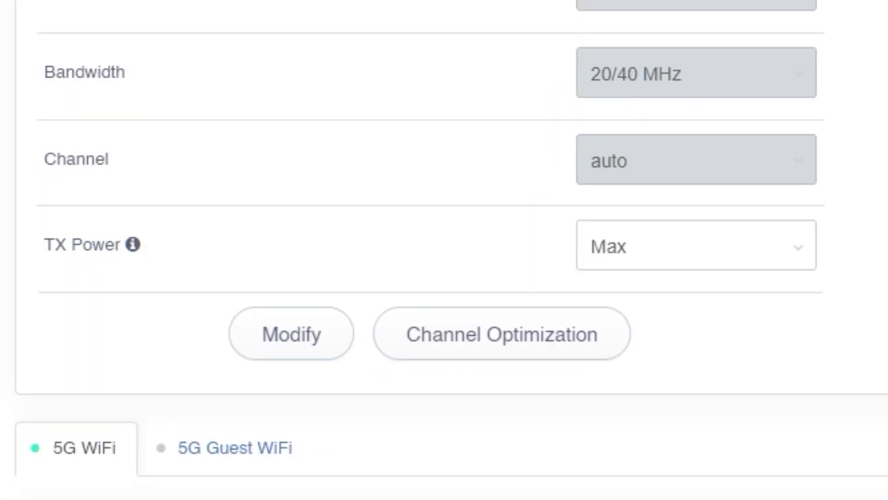
pyautogui.click(293, 340)
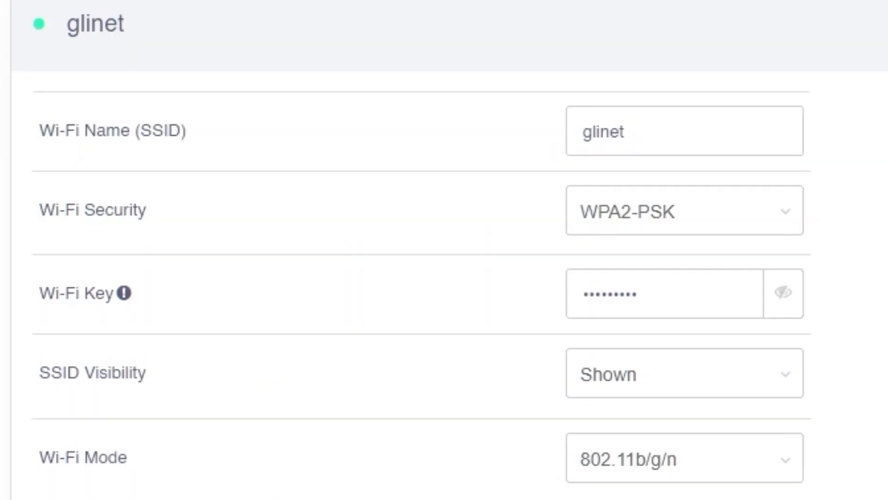
pyautogui.click(777, 143)
pyautogui.write('2G')
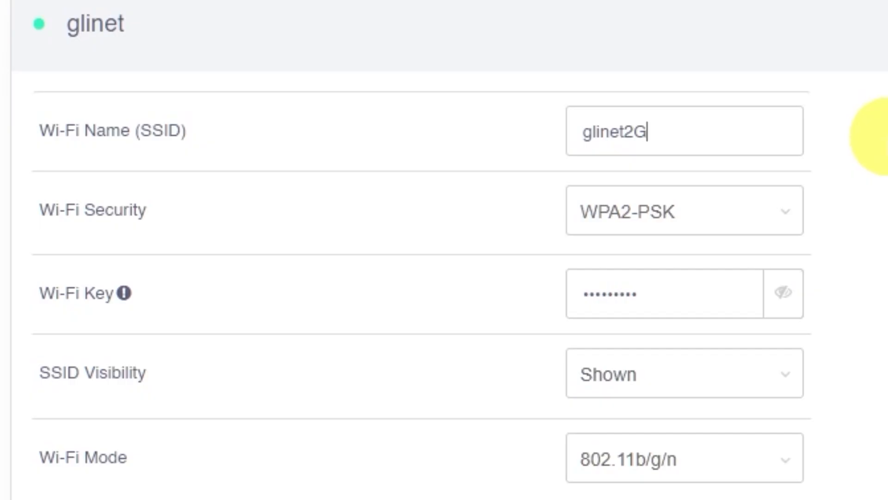
# Replace the 2.4G Wi-Fi key, apply the settings, and rejoin the network on the tablet.
pyautogui.click(677, 303)
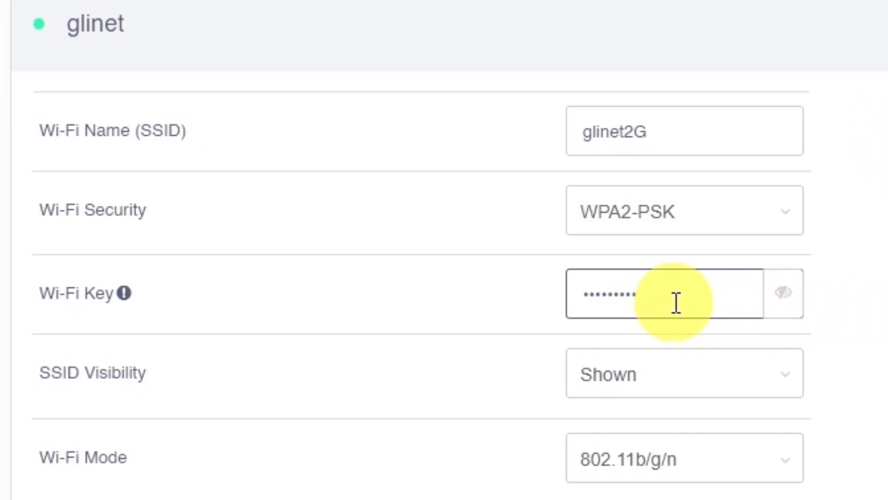
pyautogui.moveTo(676, 304); pyautogui.dragTo(480, 302)
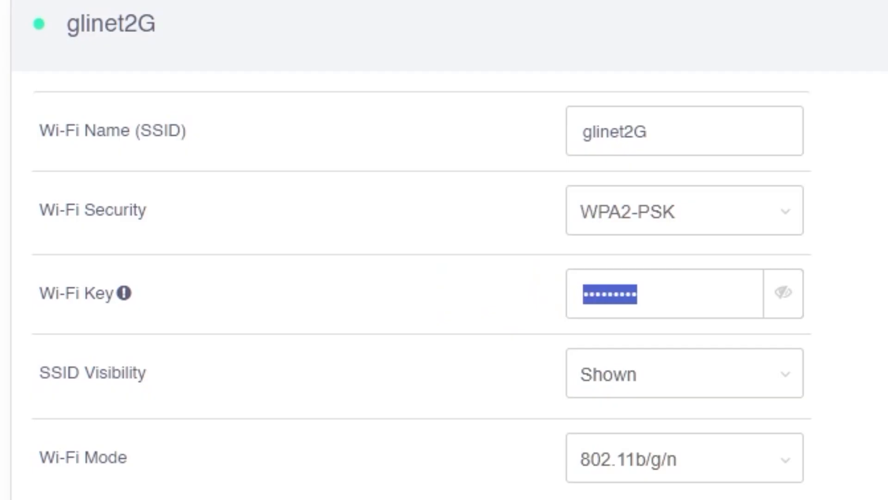
pyautogui.write('•••••••')
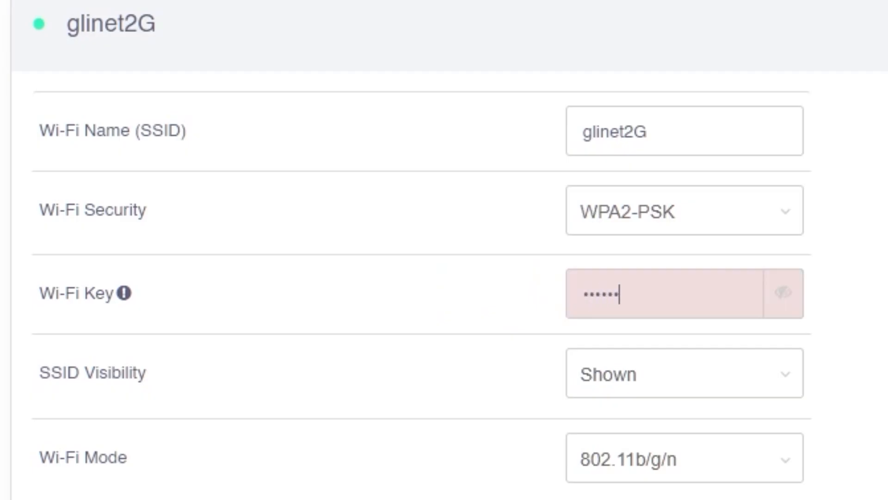
pyautogui.write('••')
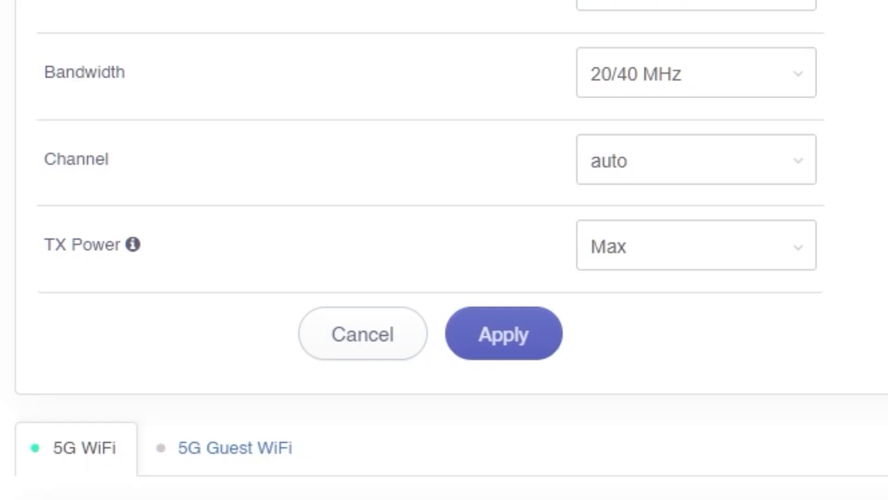
pyautogui.click(555, 326)
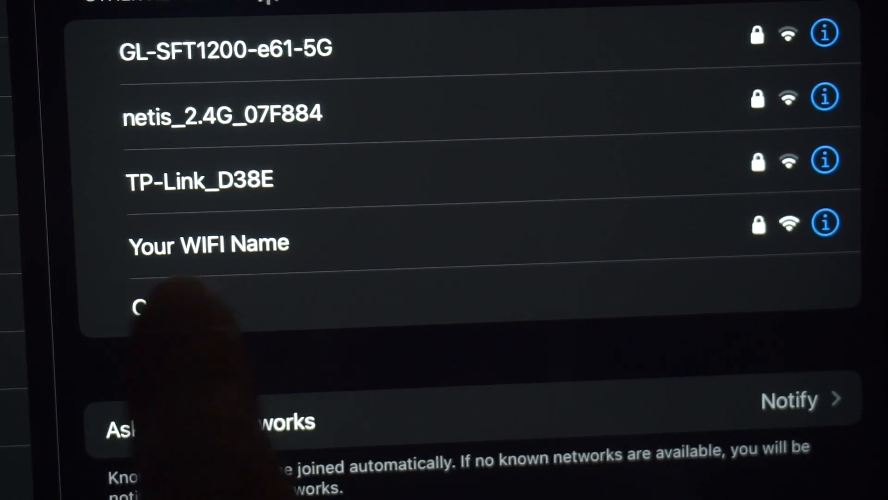
pyautogui.click(271, 231)
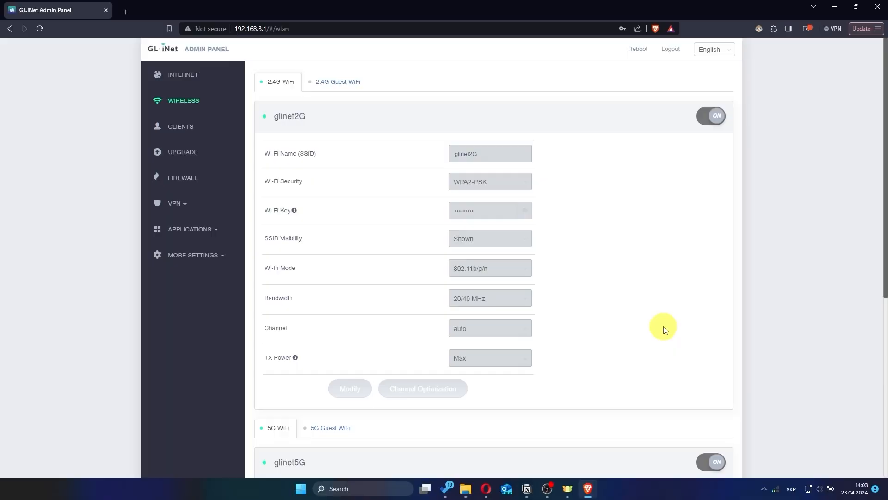
pyautogui.scroll(-6, 665, 330)
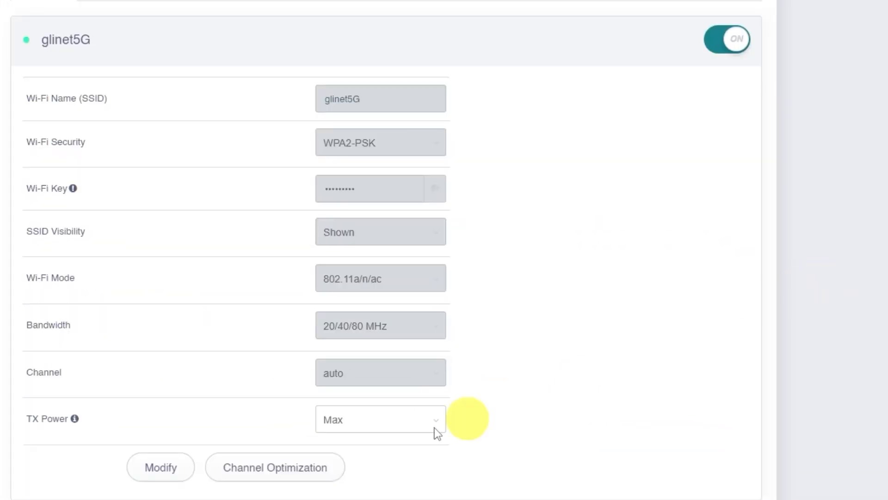
# Replace the 5G Wi-Fi key, check it with the eye icon, rename to glinet5g, and apply.
pyautogui.click(165, 468)
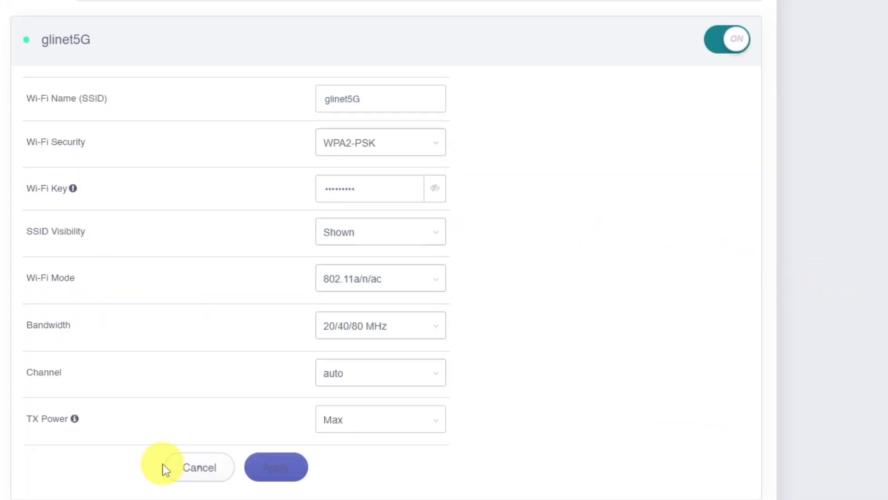
pyautogui.moveTo(382, 188); pyautogui.dragTo(259, 189)
pyautogui.write('•••••••••')
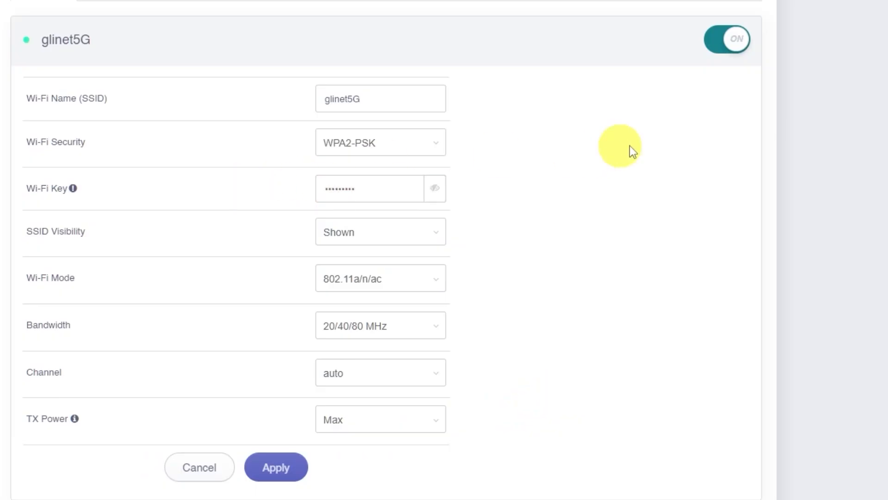
pyautogui.click(434, 188)
pyautogui.click(434, 188)
pyautogui.click(370, 98)
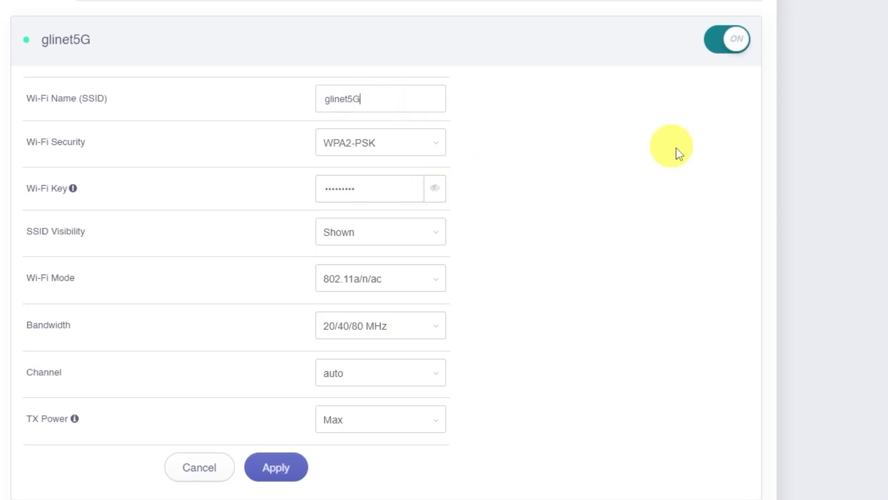
pyautogui.click(303, 467)
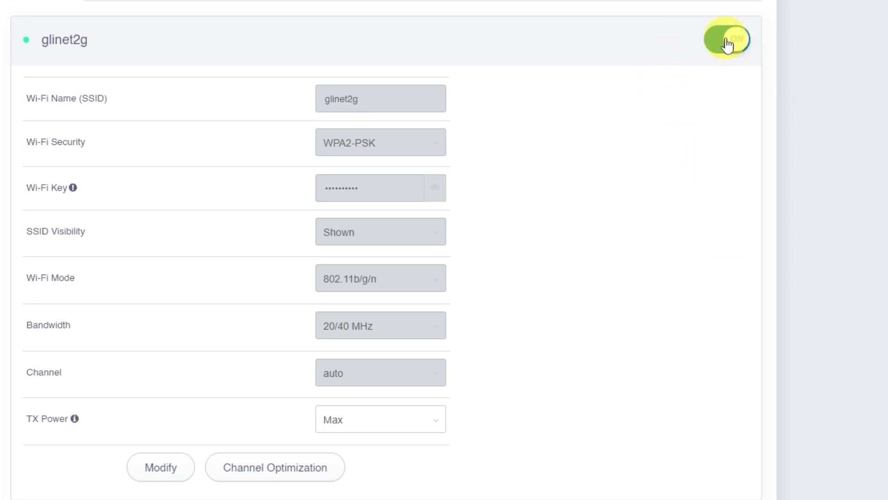
# Turn the 2.4G glinet2g network back on with its OFF toggle.
pyautogui.click(727, 39)
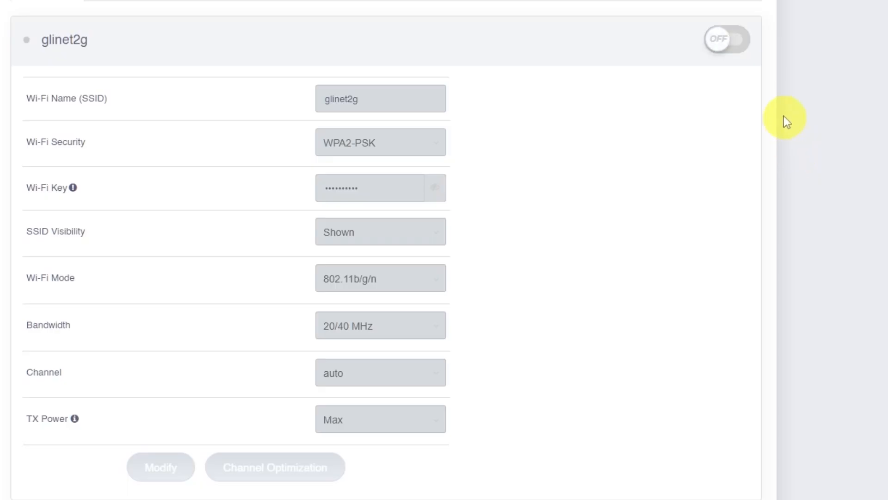
pyautogui.click(728, 47)
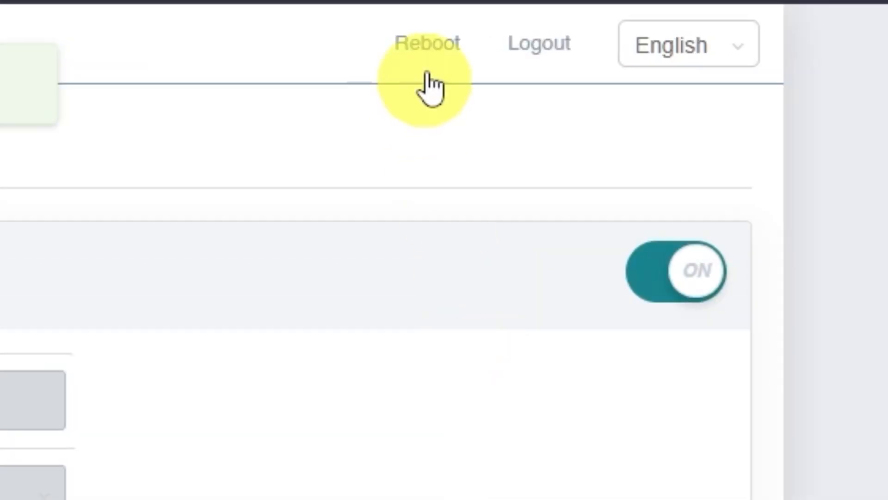
# Reboot the router, confirming Yes in the Caution dialog.
pyautogui.click(425, 46)
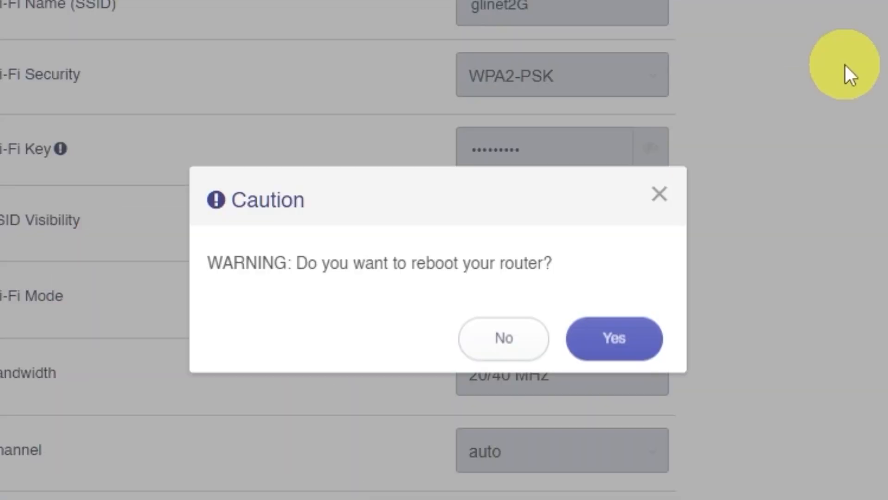
pyautogui.click(615, 341)
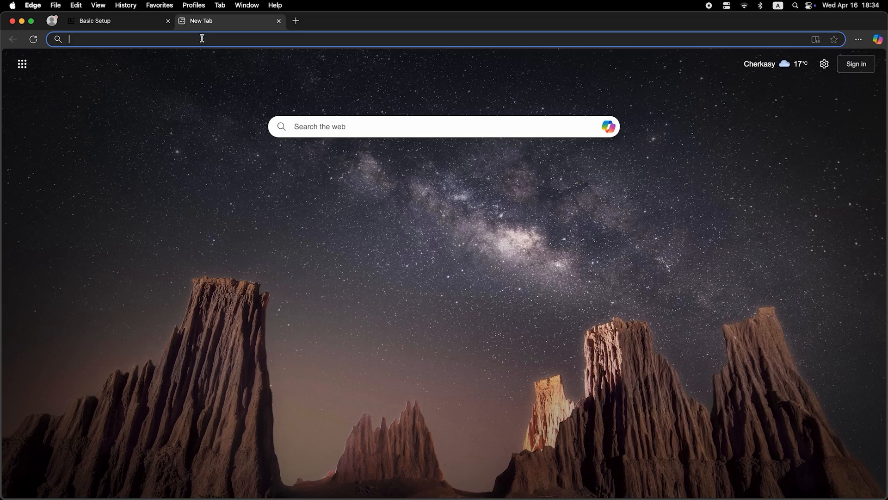
# Enter 'dfdfdfdf' into the new Edge tab's address bar and submit it.
pyautogui.click(202, 39)
pyautogui.write('dfdfdfdf')
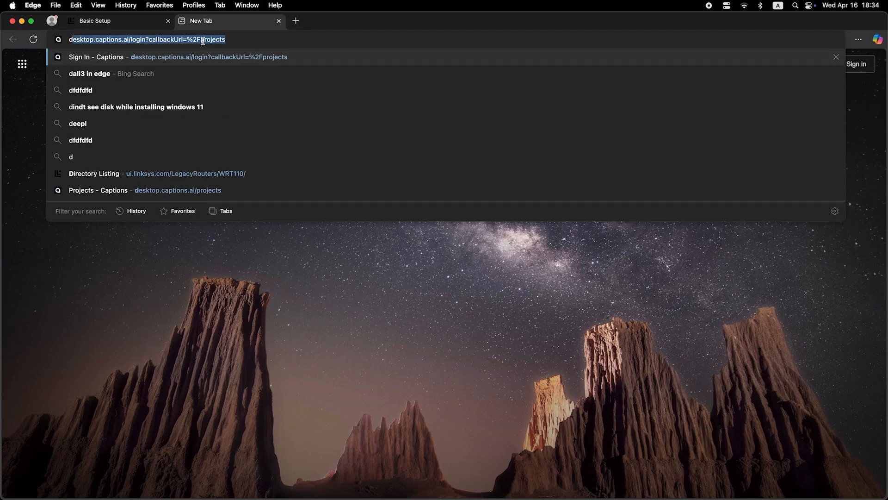
pyautogui.press('Return')
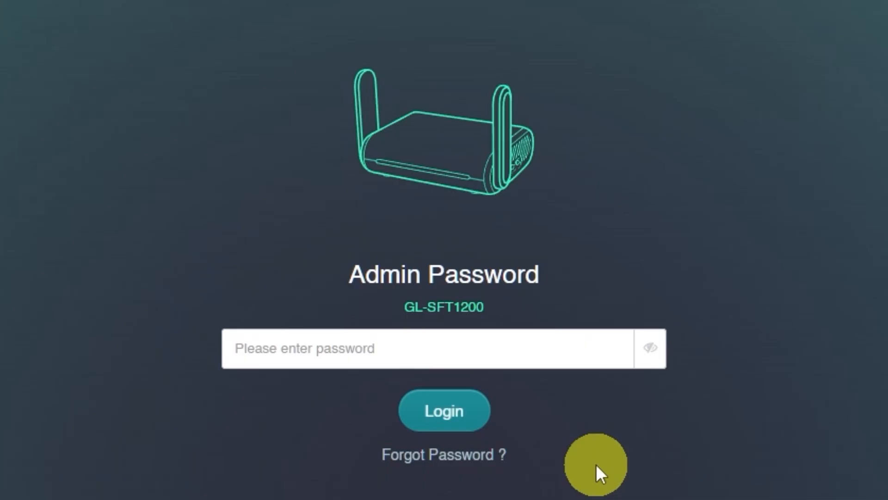
# Log back in with the admin password after the reboot to reach the Internet page.
pyautogui.click(509, 350)
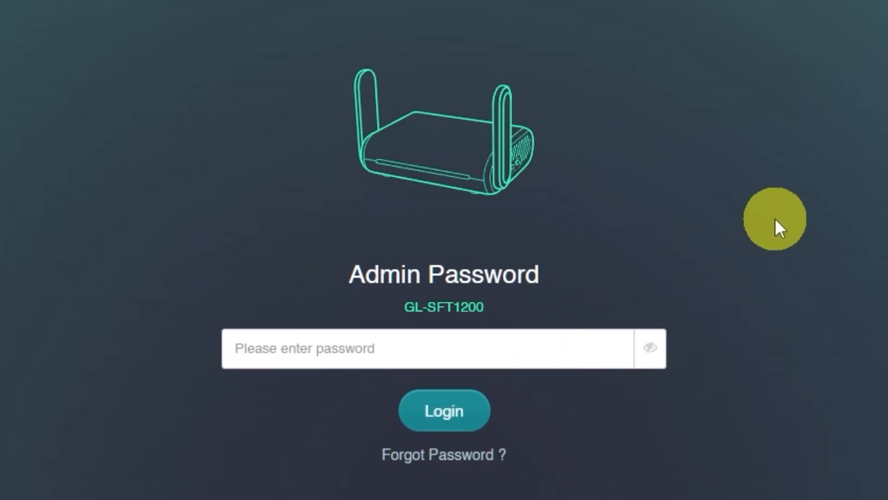
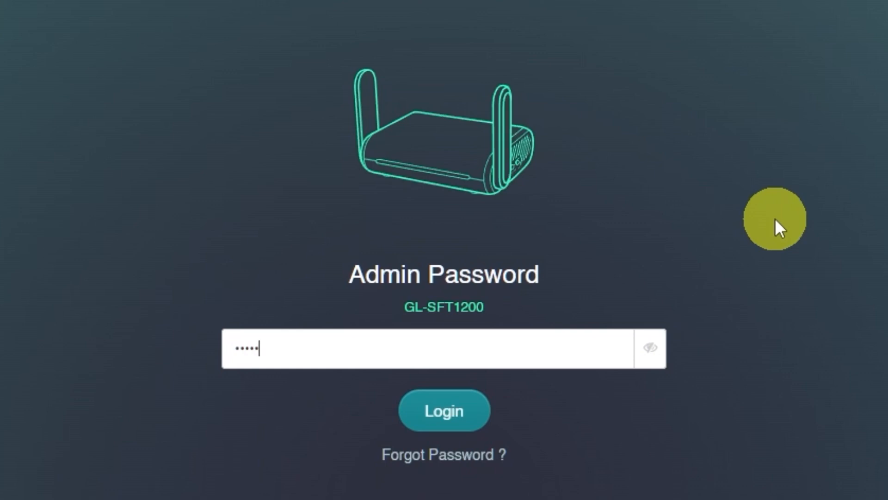
pyautogui.click(444, 412)
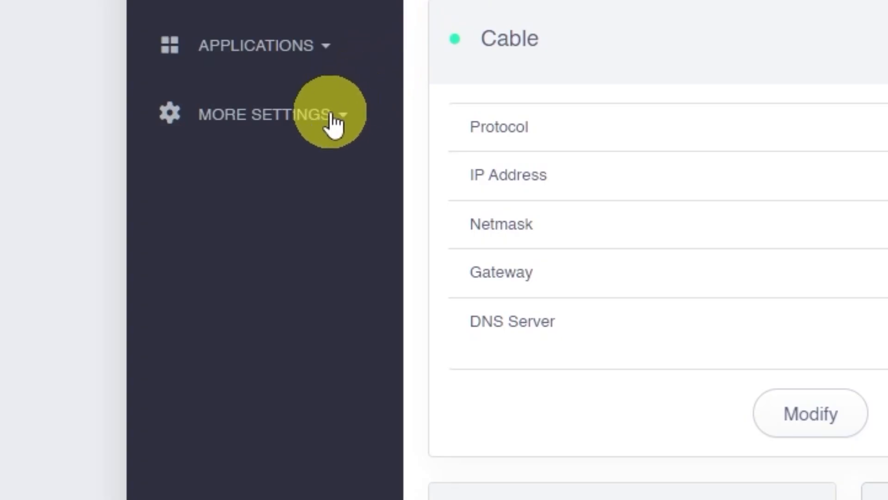
pyautogui.click(332, 120)
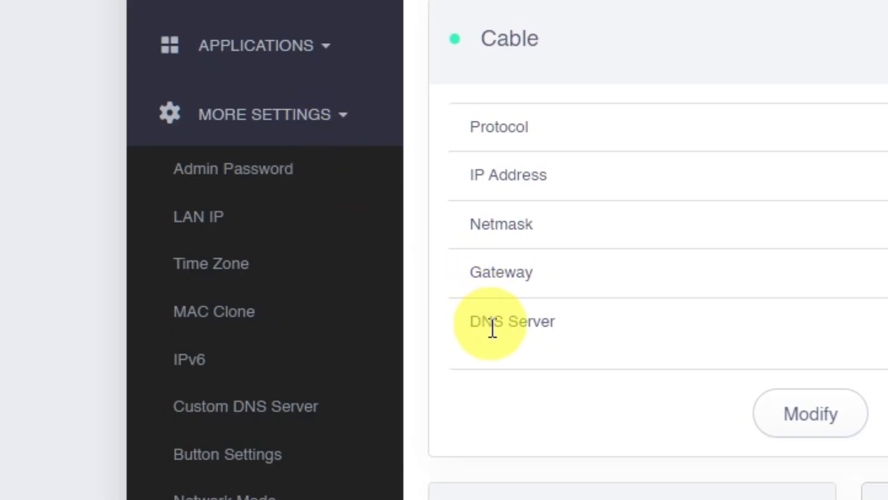
pyautogui.click(268, 312)
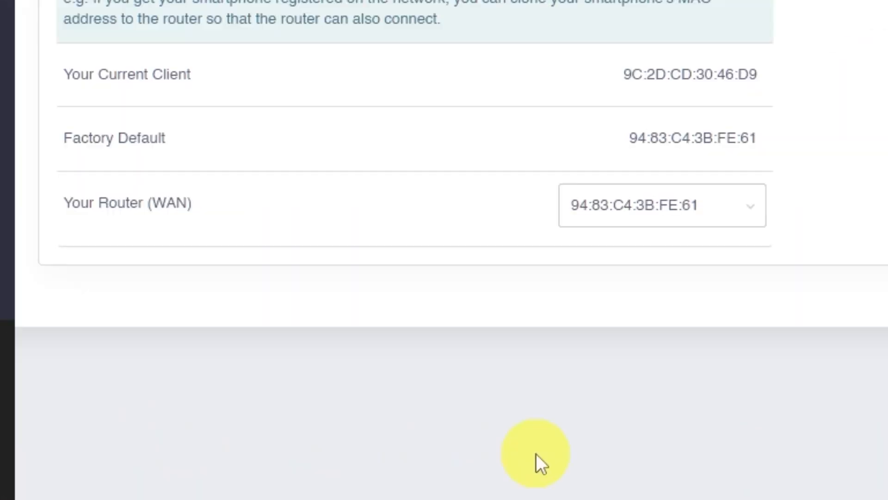
pyautogui.click(752, 202)
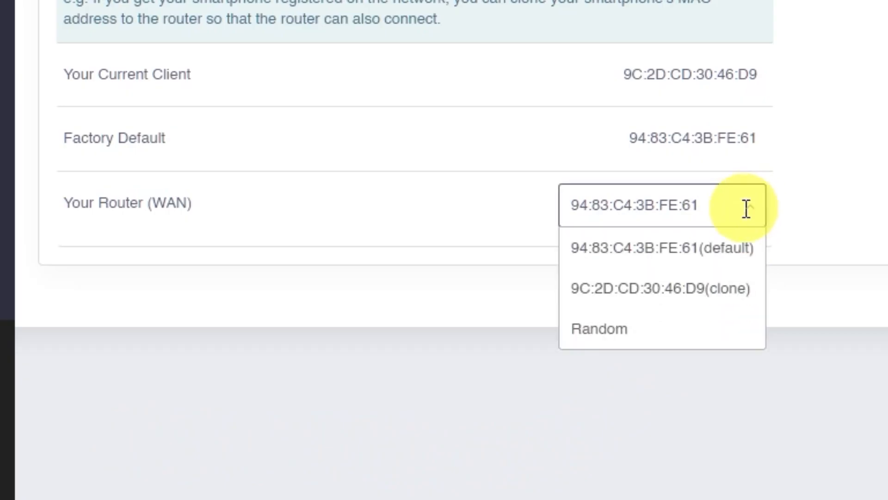
pyautogui.click(692, 289)
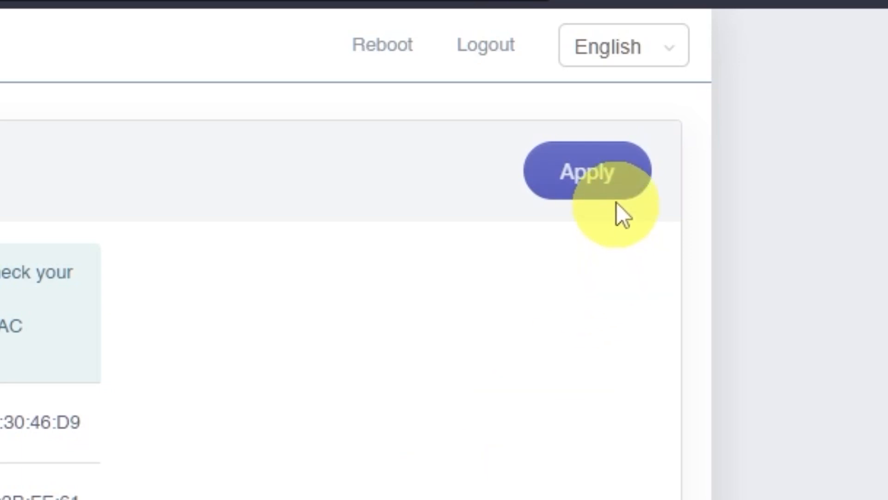
# Apply the cloned WAN MAC setting, then reboot the router and confirm the Caution prompt.
pyautogui.click(616, 186)
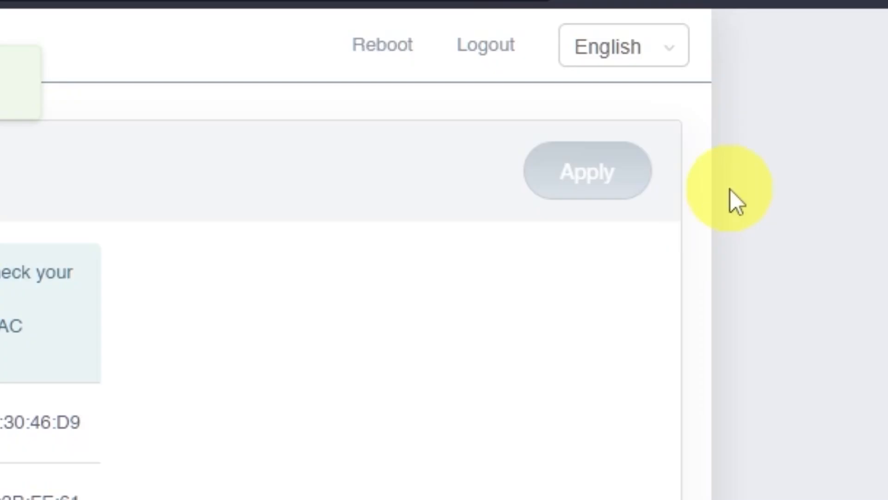
pyautogui.click(410, 64)
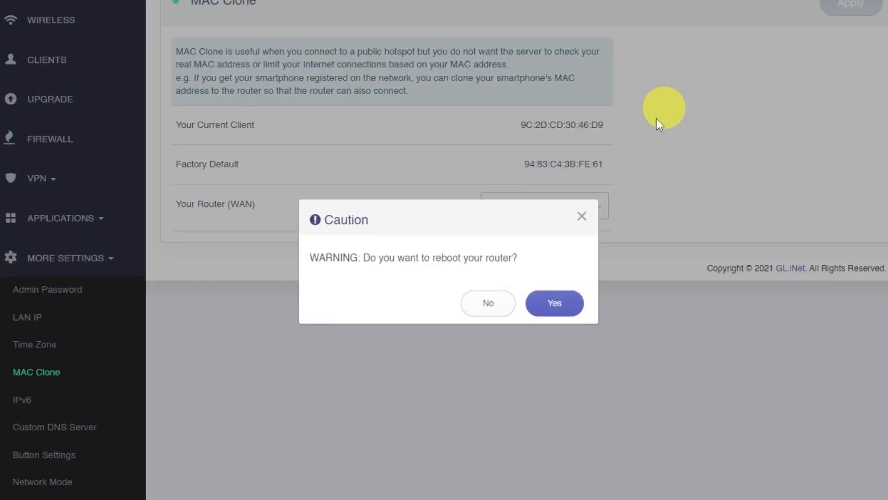
pyautogui.click(562, 306)
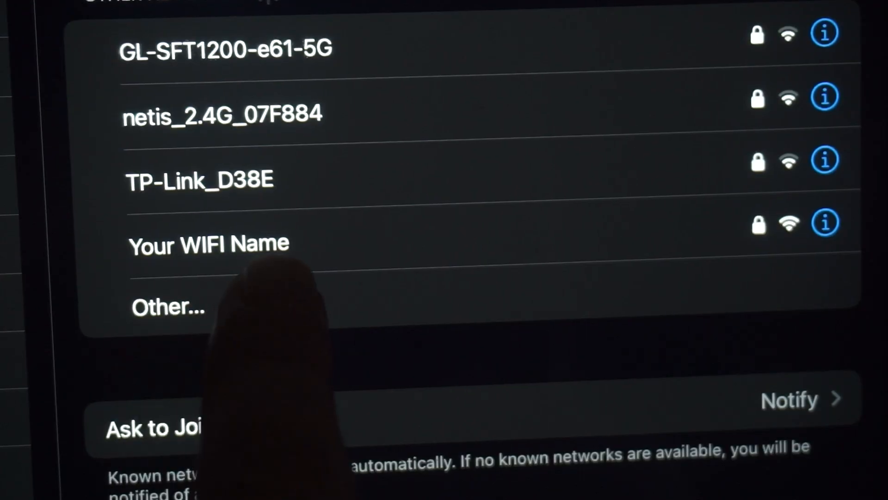
# Rejoin the 'Your WIFI Name' network, then search Bing for 'dfdfdfdf' from Edge's new tab.
pyautogui.click(232, 244)
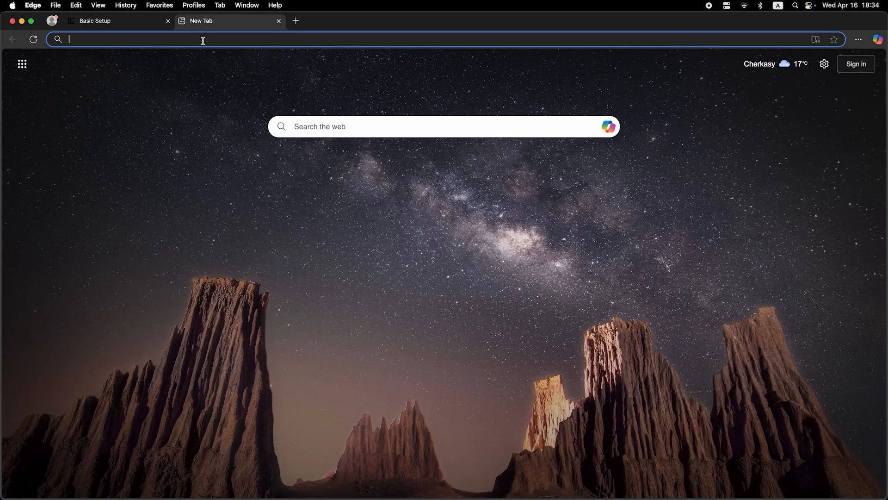
pyautogui.click(202, 40)
pyautogui.write('dfdfdfdf')
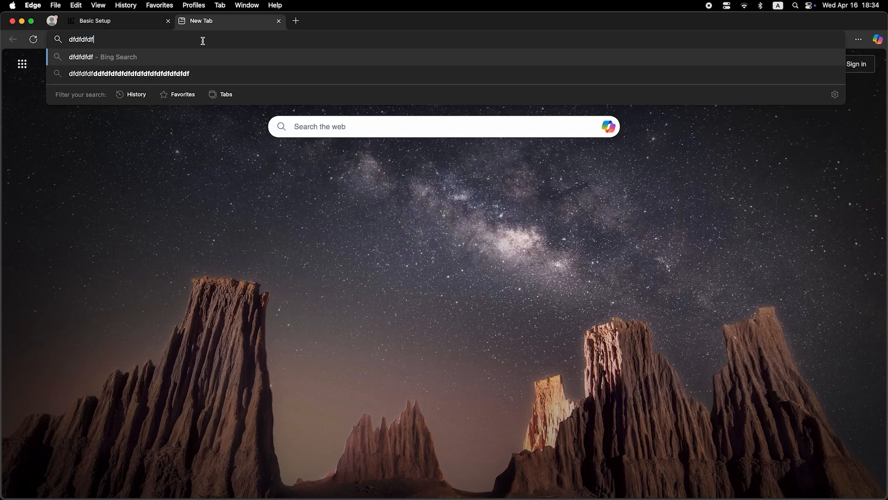
pyautogui.press('Return')
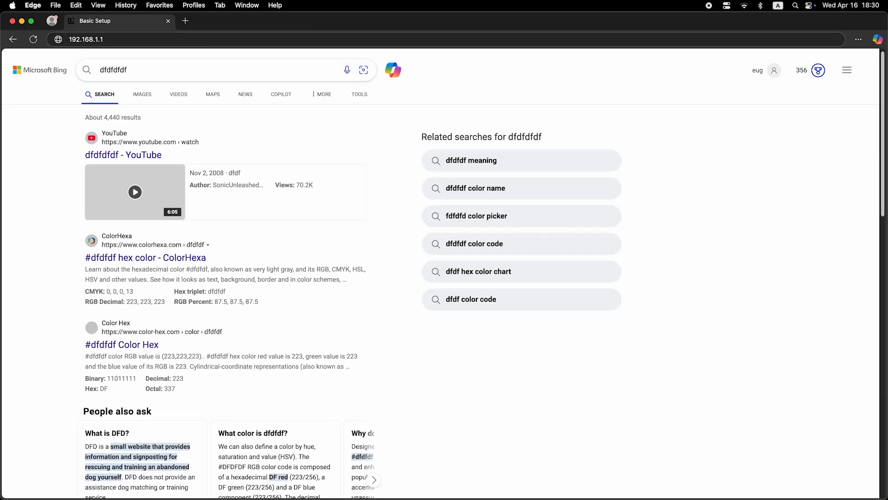